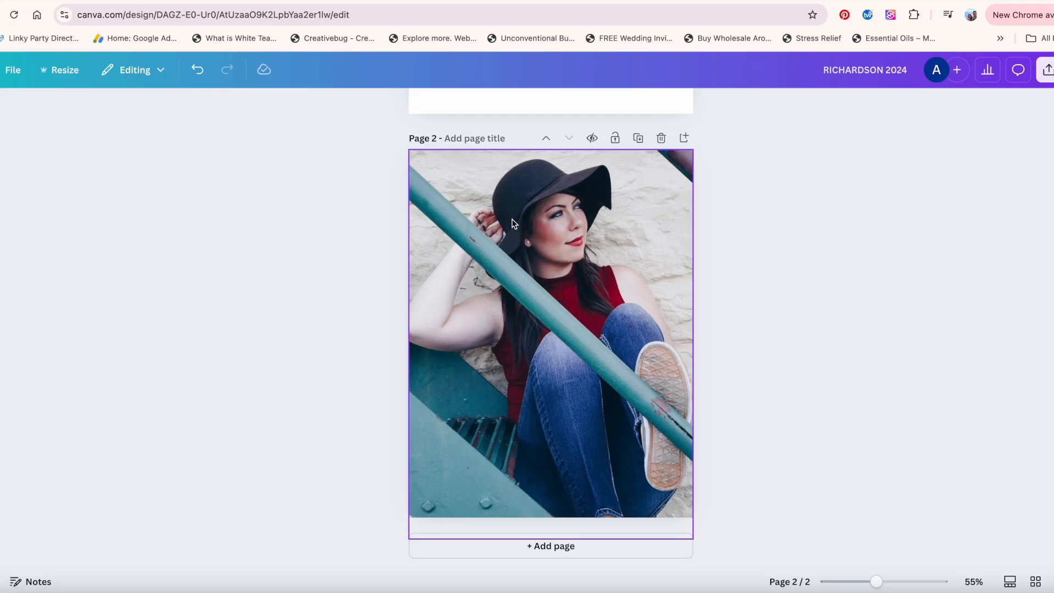
# Open Magic Edit on the page 2 photo and brush over the red shirt area.
pyautogui.click(512, 223)
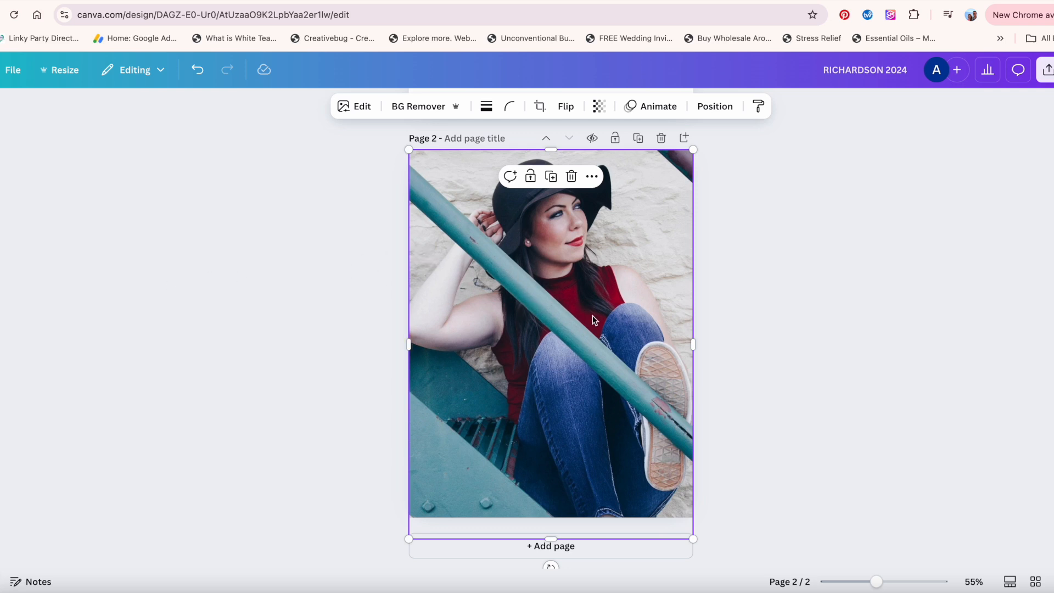
pyautogui.click(357, 108)
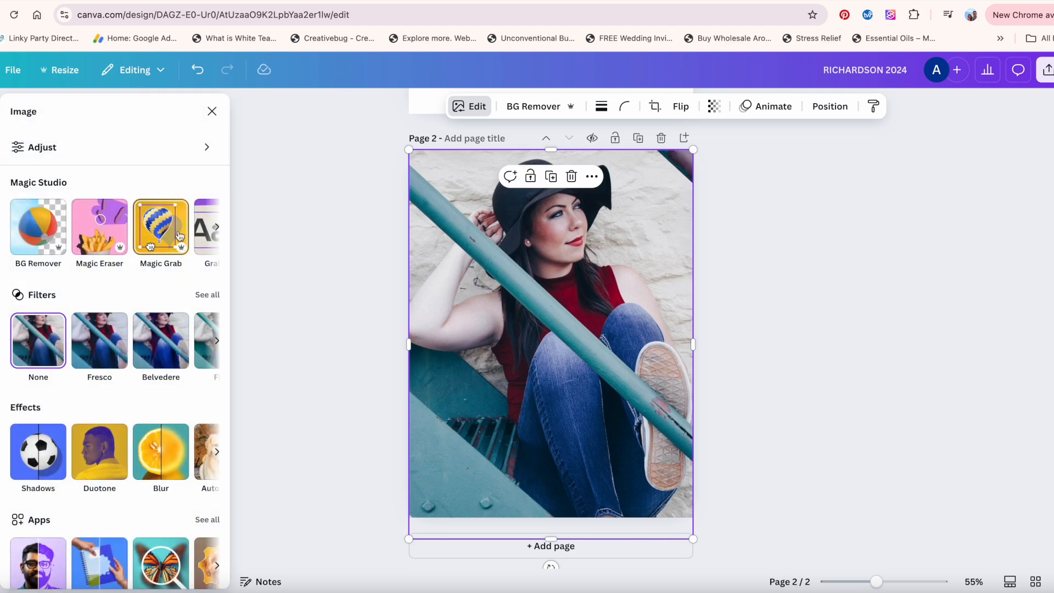
pyautogui.click(217, 229)
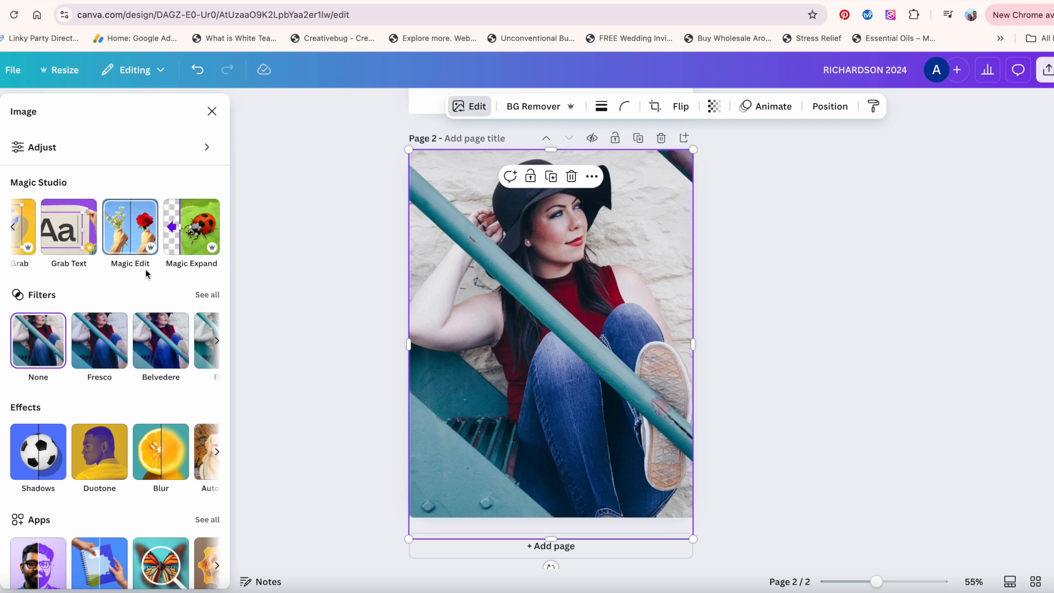
pyautogui.click(120, 234)
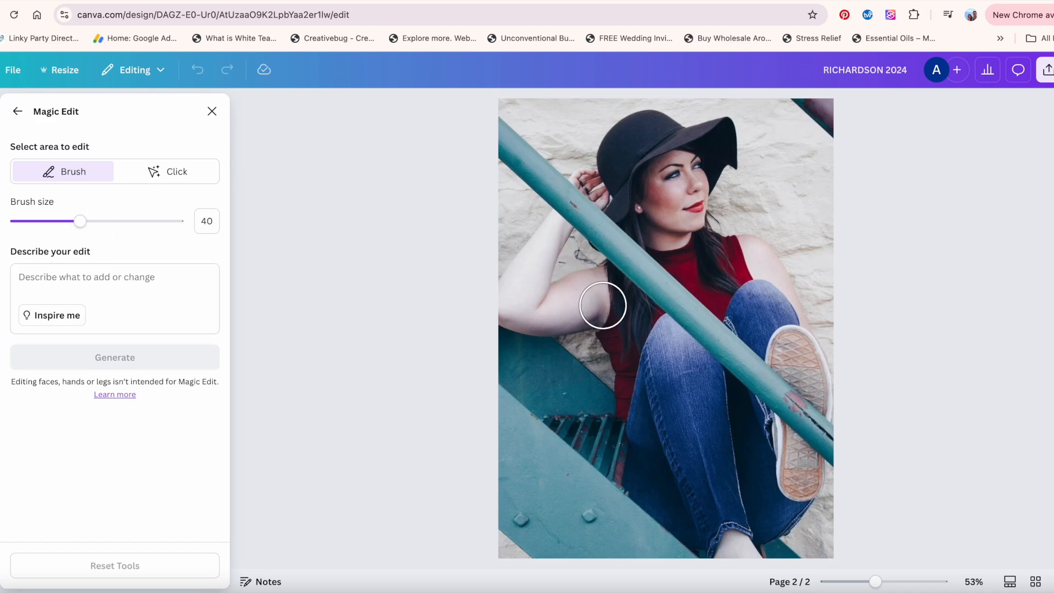
pyautogui.moveTo(723, 250)
pyautogui.mouseDown()
pyautogui.moveTo(635, 266)
pyautogui.moveTo(619, 353)
pyautogui.moveTo(623, 416)
pyautogui.moveTo(649, 306)
pyautogui.moveTo(720, 314)
pyautogui.moveTo(730, 258)
pyautogui.mouseUp()
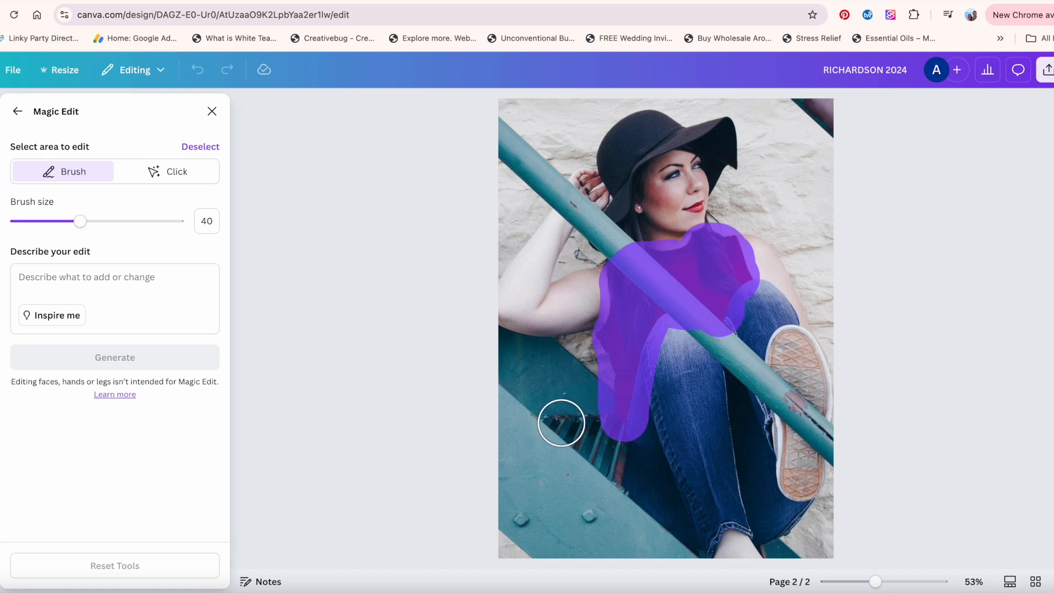
# Describe the edit as "change my shirt to black", generate, and apply the third result.
pyautogui.click(61, 279)
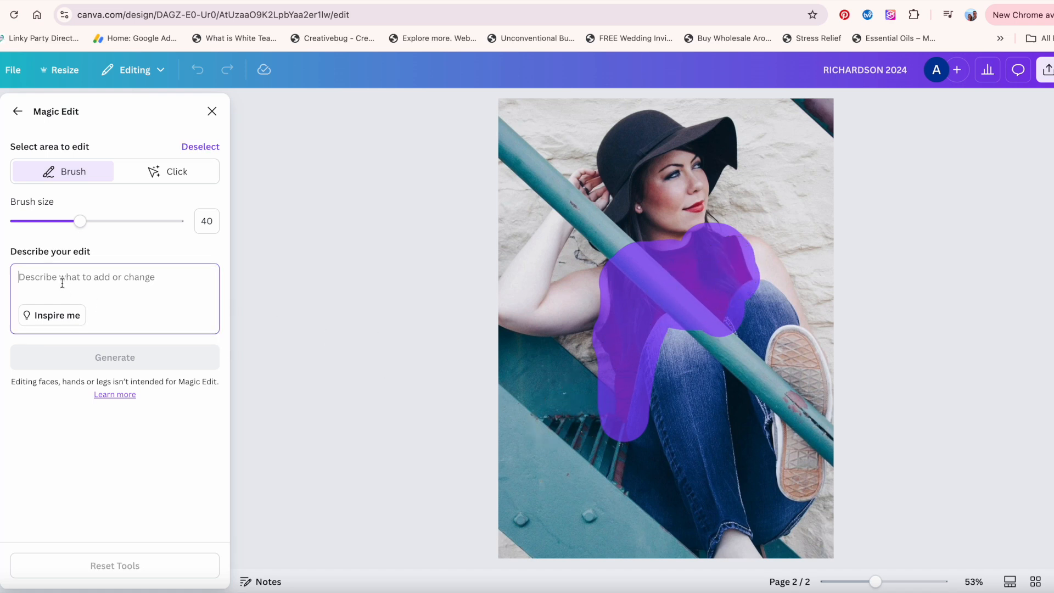
pyautogui.write('change my shirt to black')
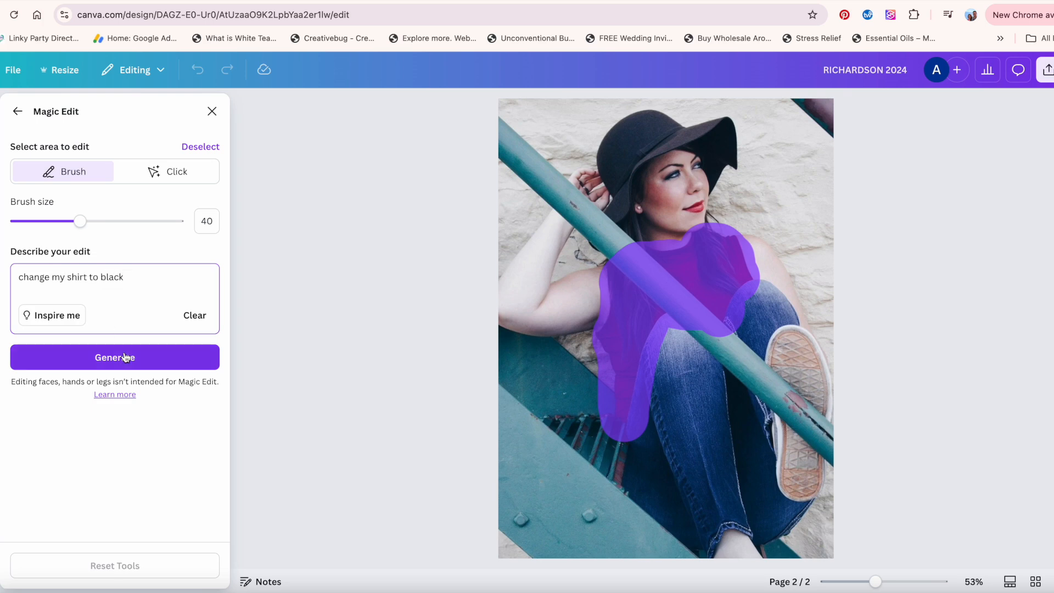
pyautogui.click(125, 357)
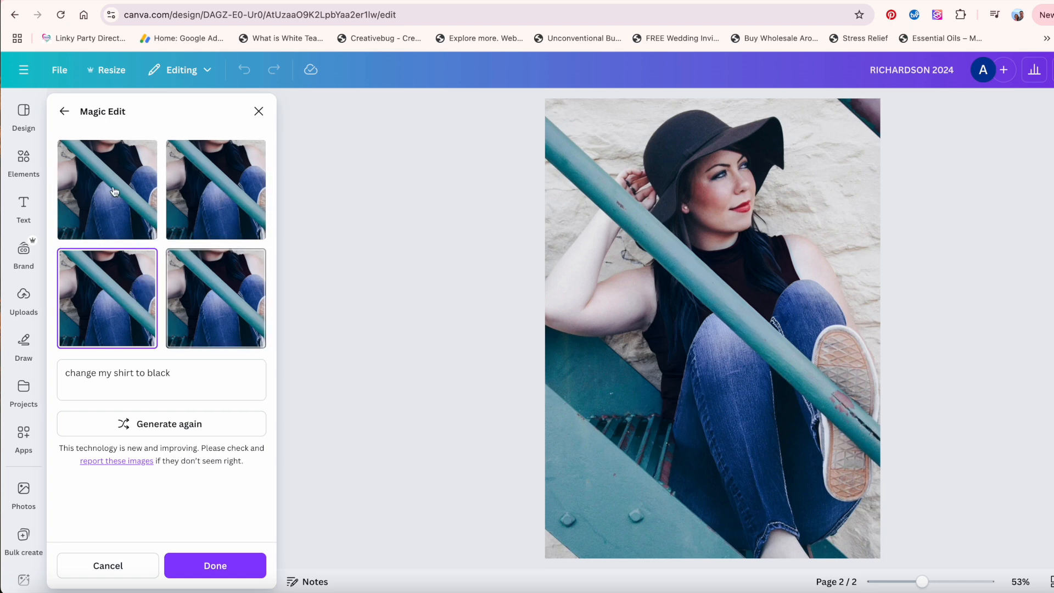
pyautogui.click(216, 565)
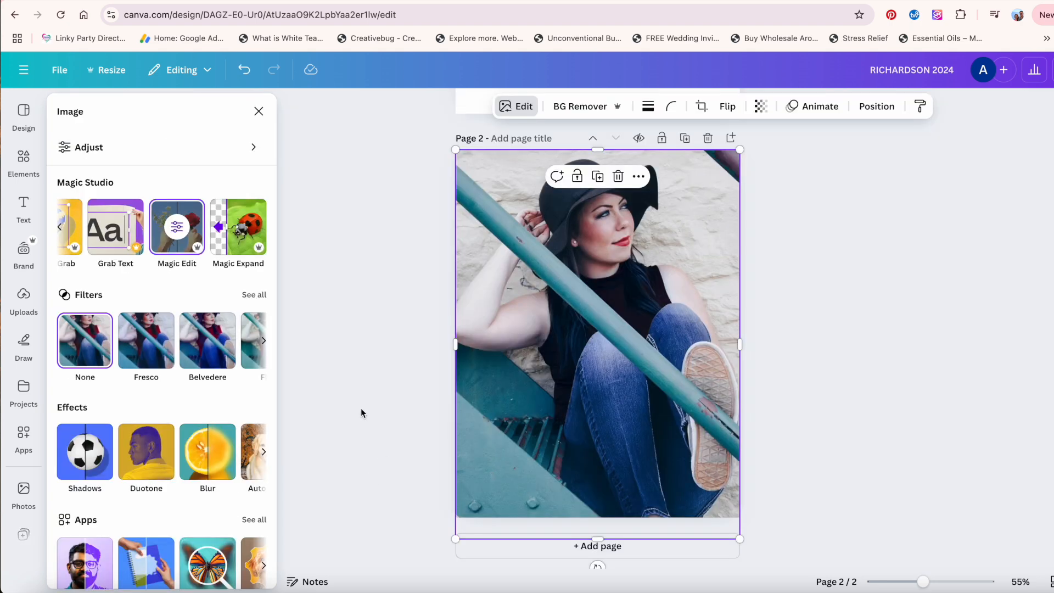
pyautogui.click(361, 368)
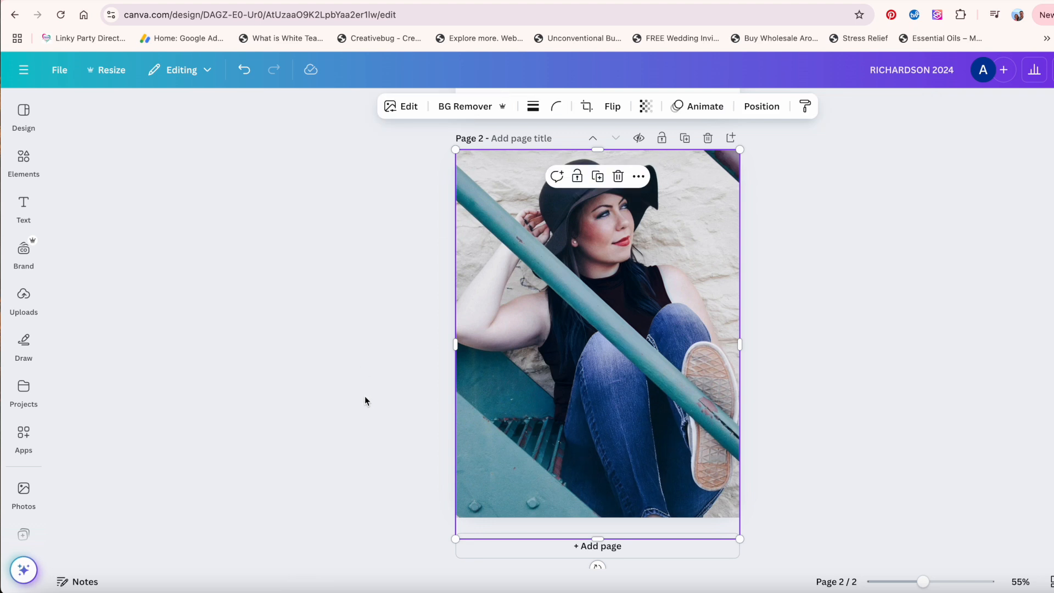
pyautogui.click(291, 280)
pyautogui.click(514, 310)
pyautogui.click(800, 257)
# Remove the photo's background with BG Remover.
pyautogui.click(551, 193)
pyautogui.click(467, 109)
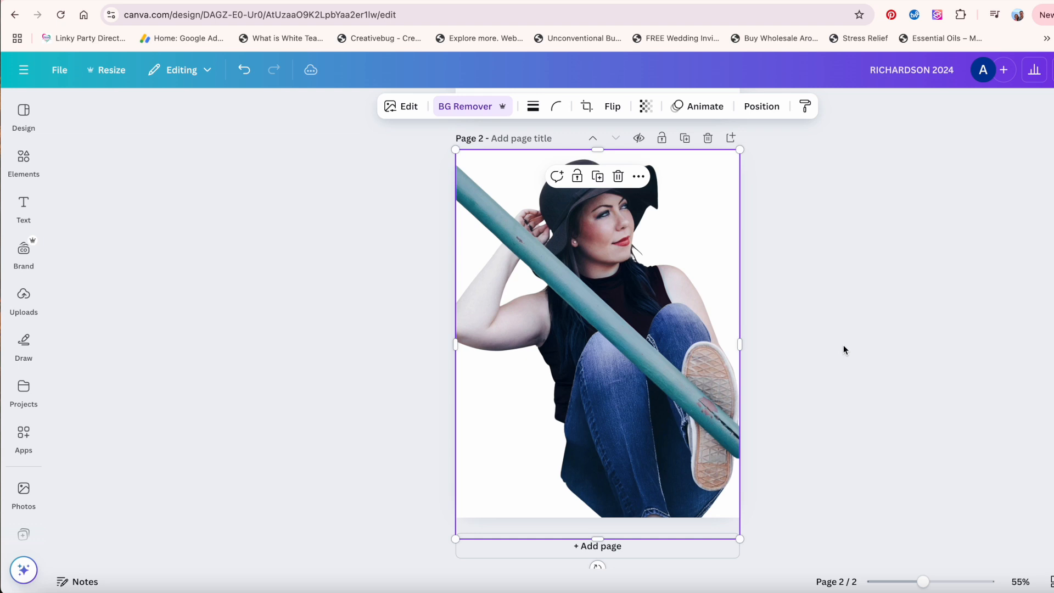
# Restore part of the stairs in the lower-left corner using the Restore brush at size 32.
pyautogui.click(478, 108)
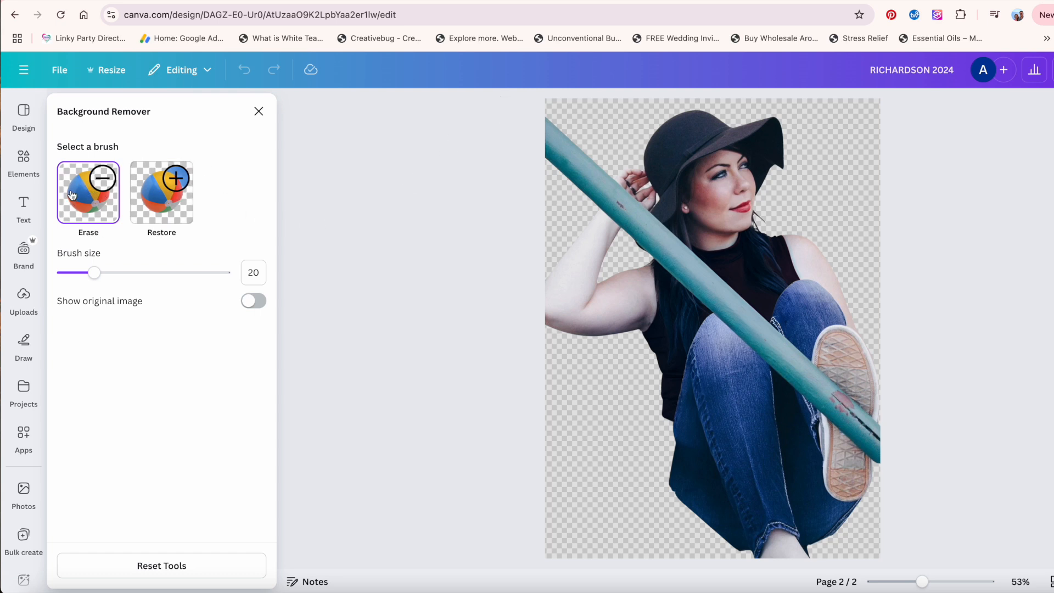
pyautogui.click(157, 190)
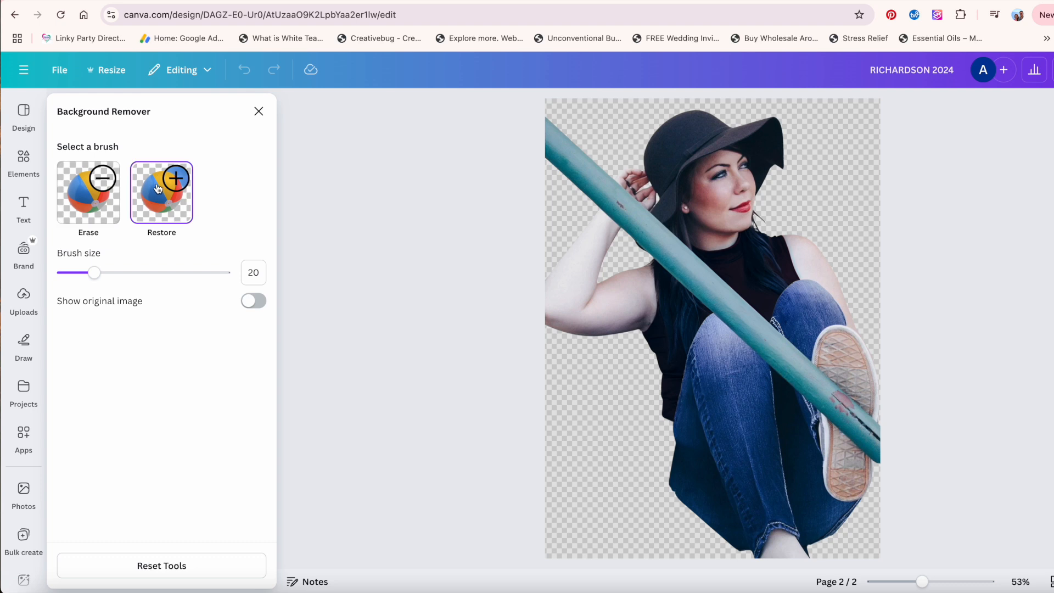
pyautogui.moveTo(95, 273); pyautogui.dragTo(114, 273)
pyautogui.moveTo(618, 519)
pyautogui.mouseDown()
pyautogui.moveTo(587, 533)
pyautogui.moveTo(558, 522)
pyautogui.moveTo(540, 547)
pyautogui.moveTo(545, 471)
pyautogui.moveTo(595, 484)
pyautogui.moveTo(537, 412)
pyautogui.moveTo(658, 501)
pyautogui.moveTo(743, 545)
pyautogui.moveTo(670, 537)
pyautogui.moveTo(605, 553)
pyautogui.moveTo(538, 438)
pyautogui.moveTo(584, 488)
pyautogui.mouseUp()
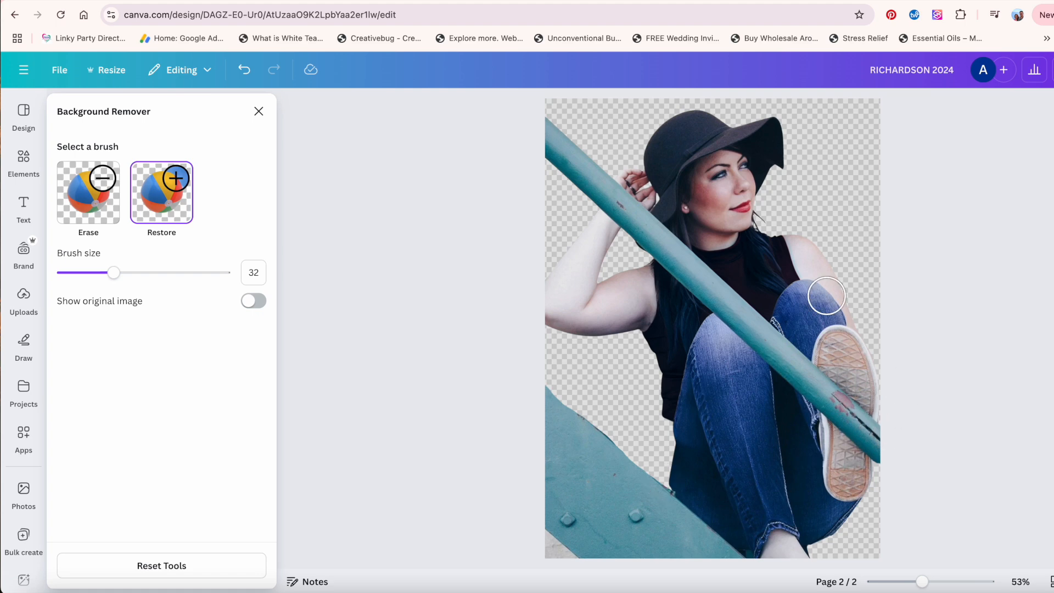
pyautogui.click(259, 112)
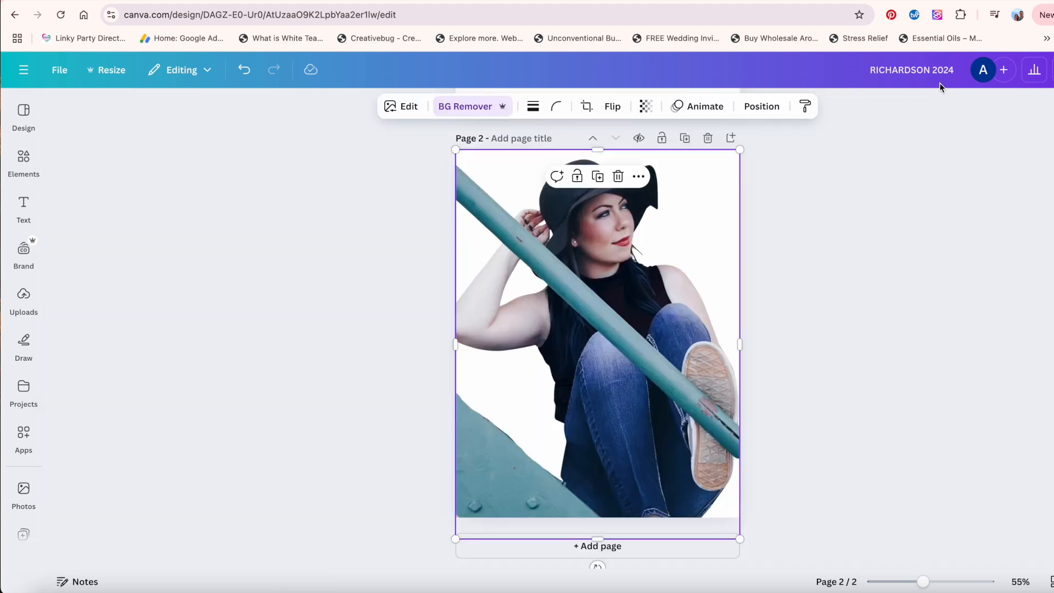
# Undo the background removal edits to bring back the original photo.
pyautogui.click(244, 70)
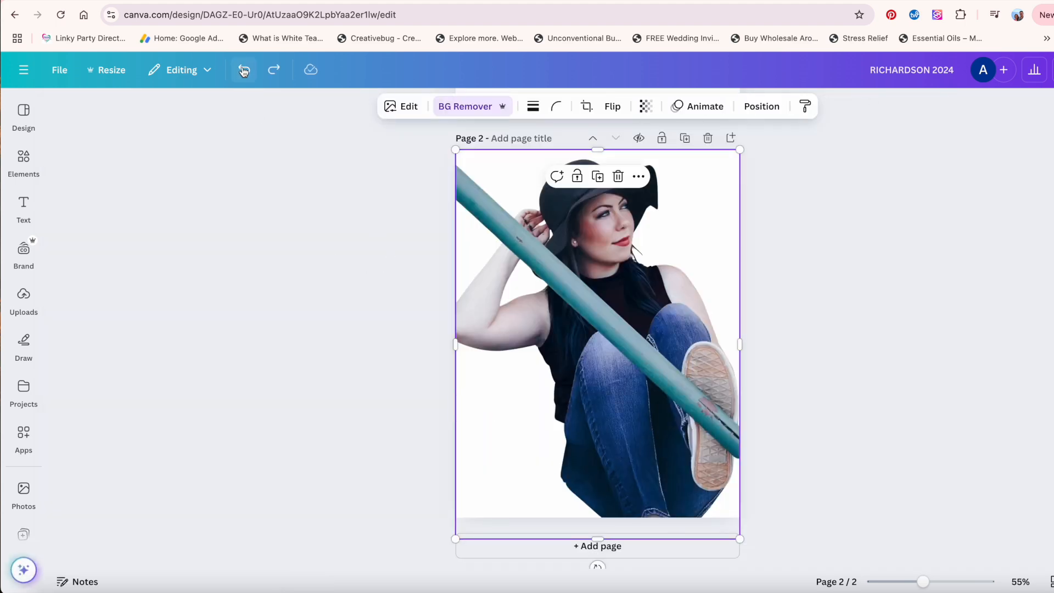
pyautogui.click(302, 306)
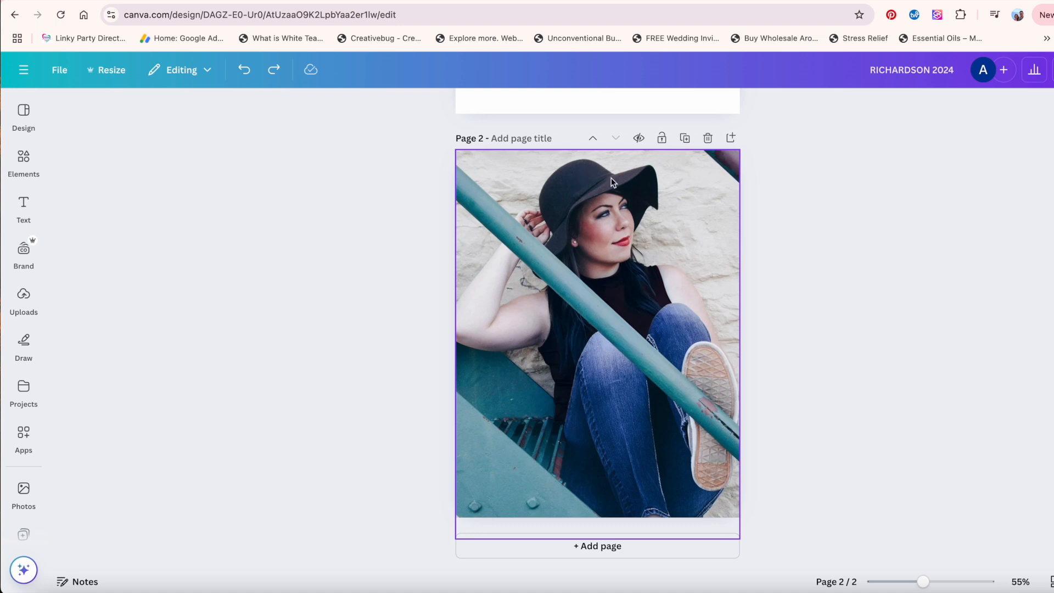
# Search the apps for "upsca" and open Image Upscaler for the selected photo.
pyautogui.click(592, 236)
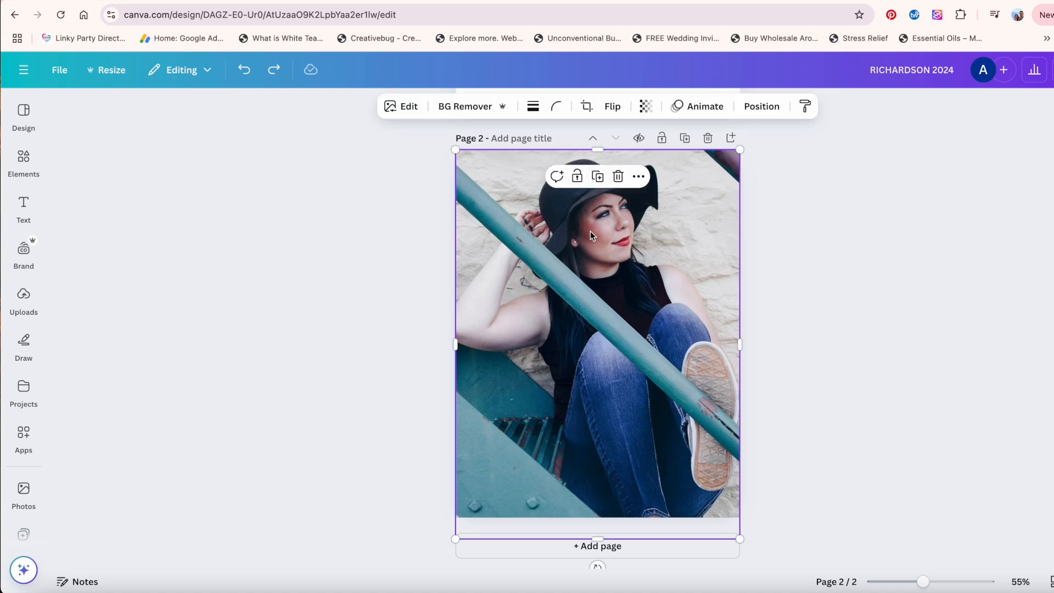
pyautogui.click(24, 432)
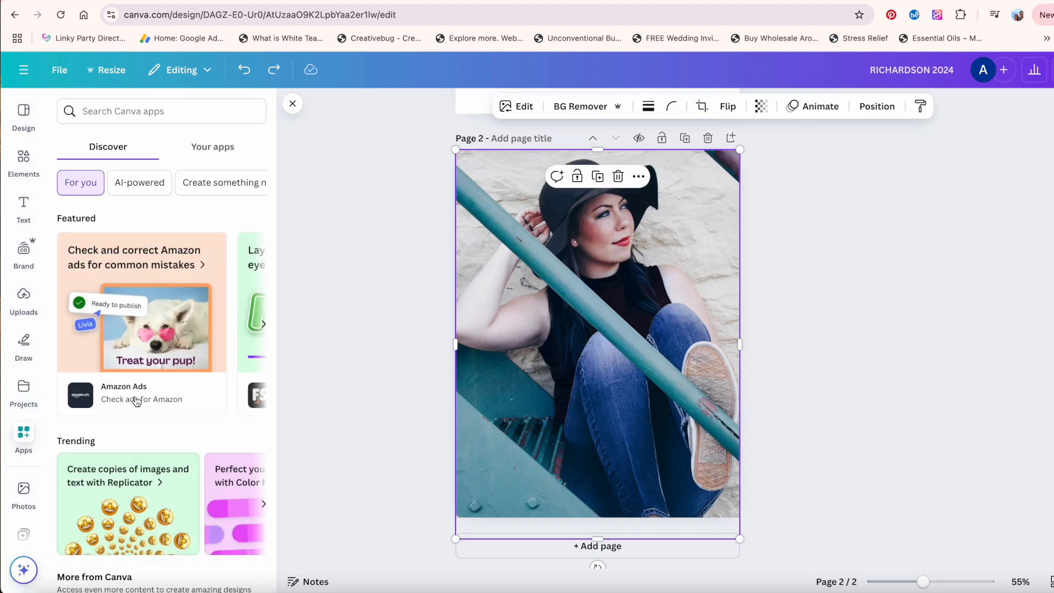
pyautogui.click(92, 111)
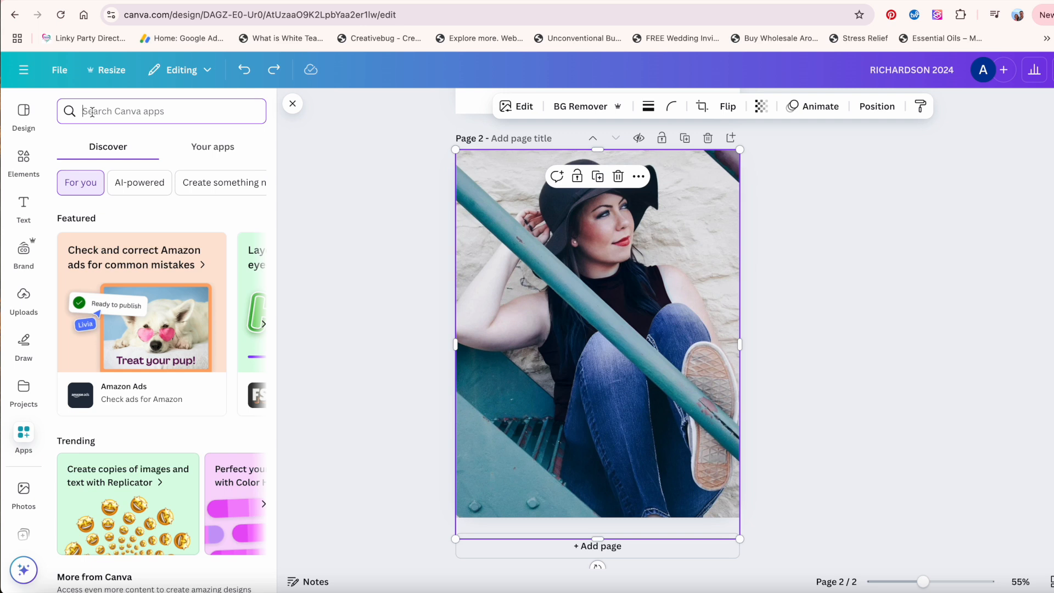
pyautogui.write('ups')
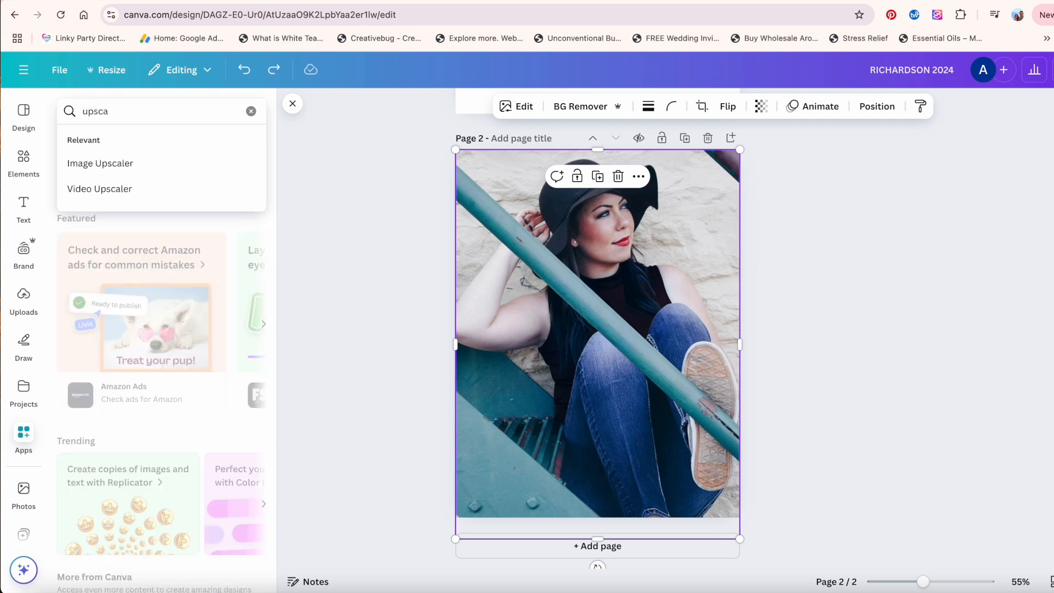
pyautogui.write('ca')
pyautogui.click(90, 164)
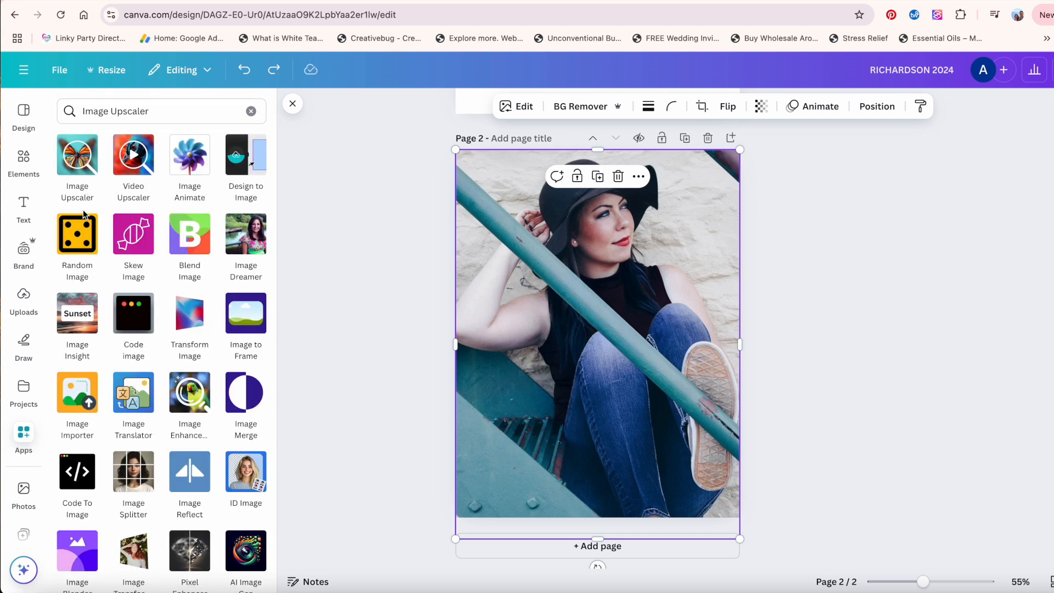
pyautogui.click(73, 164)
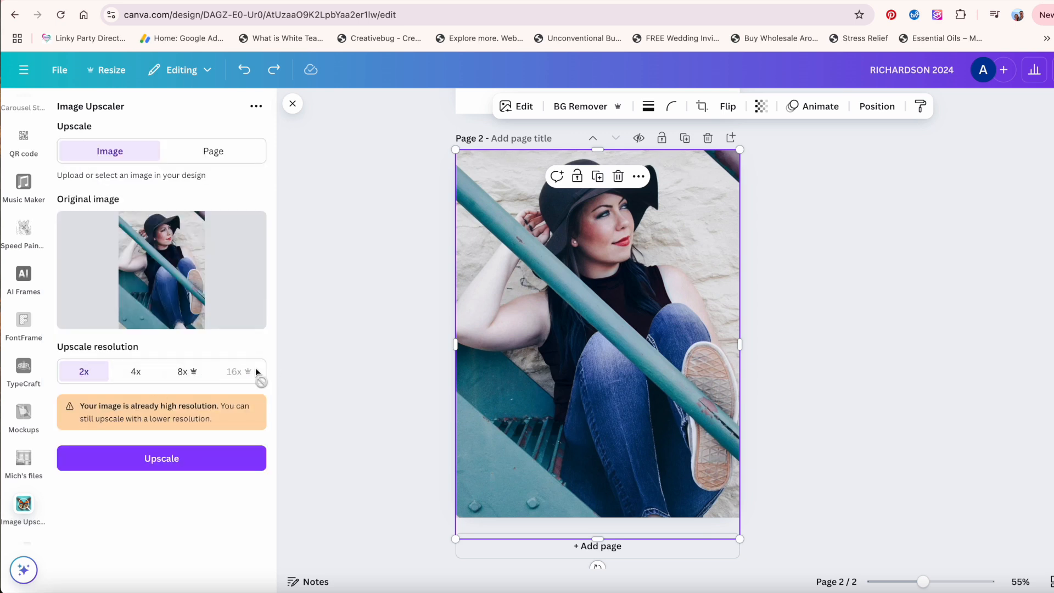
# Upscale the photo at 4x, compare before and after, and replace the image in the design.
pyautogui.click(137, 371)
pyautogui.click(170, 472)
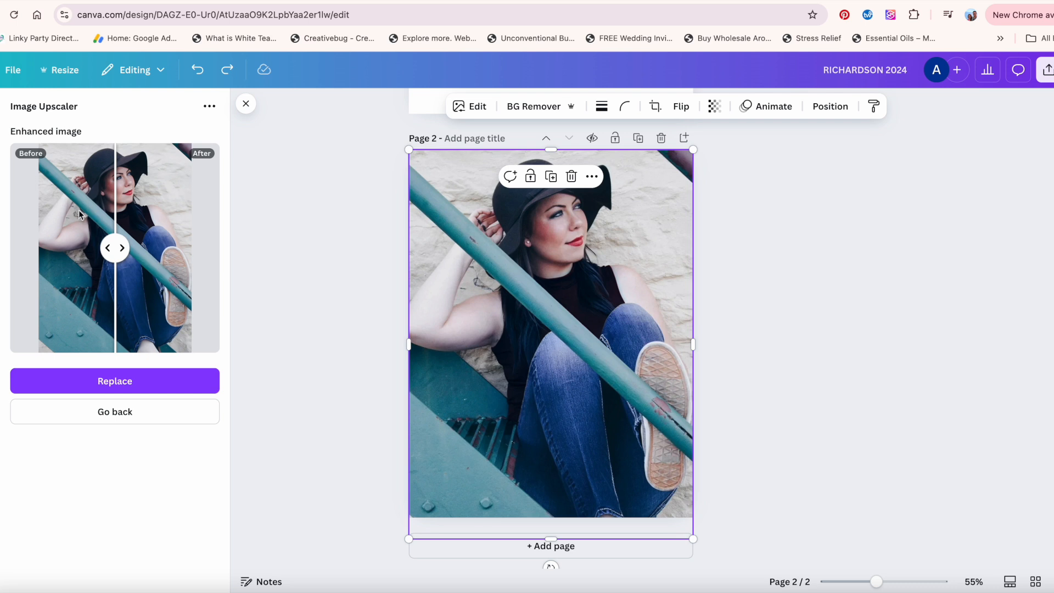
pyautogui.moveTo(112, 247); pyautogui.dragTo(90, 247)
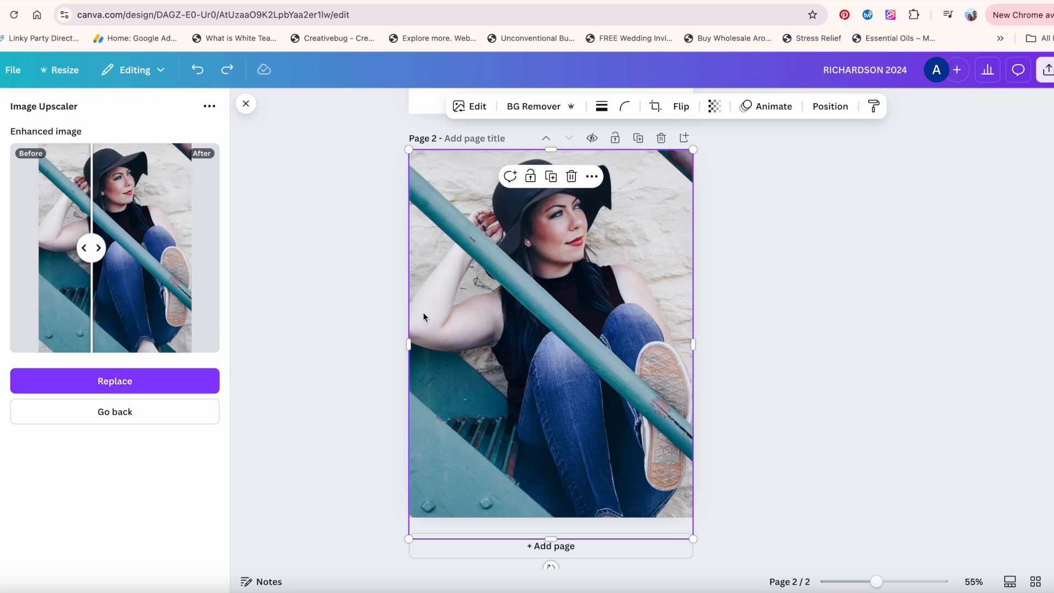
pyautogui.click(153, 376)
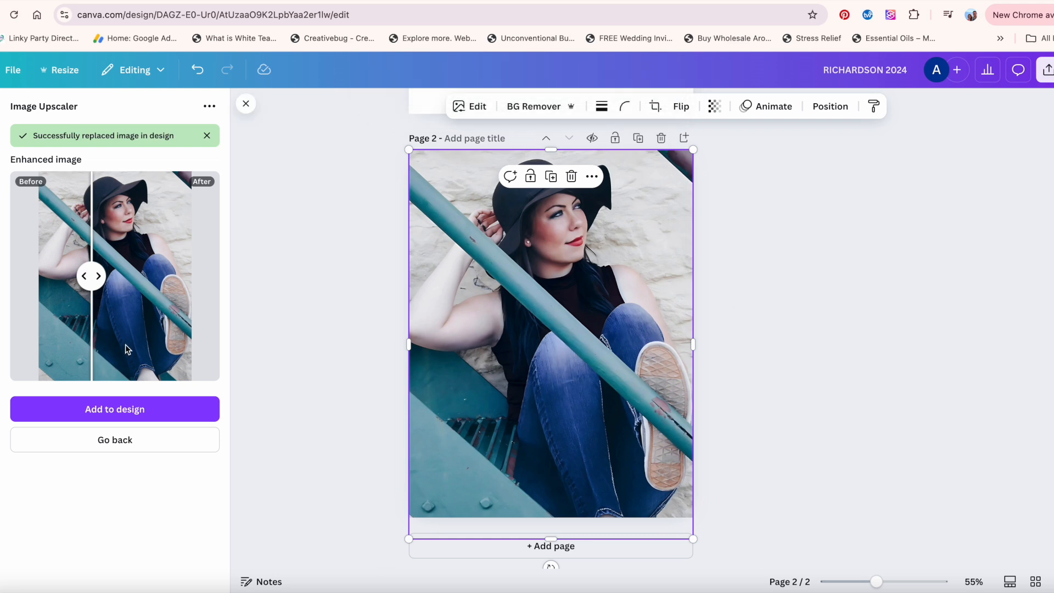
# Return to the upscaler, upscale the photo at 2x, and add the result to the design.
pyautogui.click(112, 443)
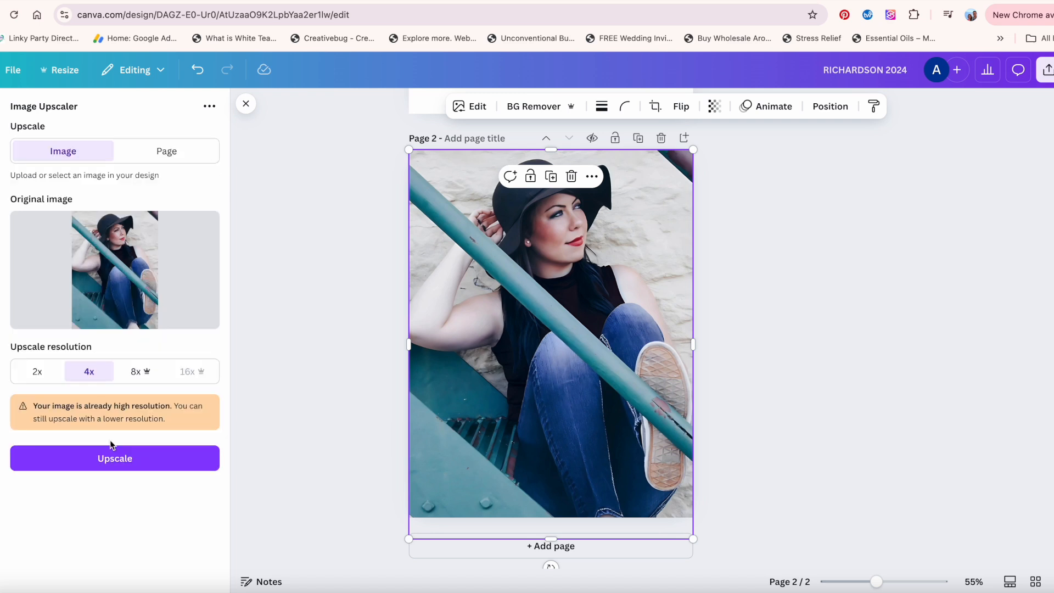
pyautogui.click(34, 374)
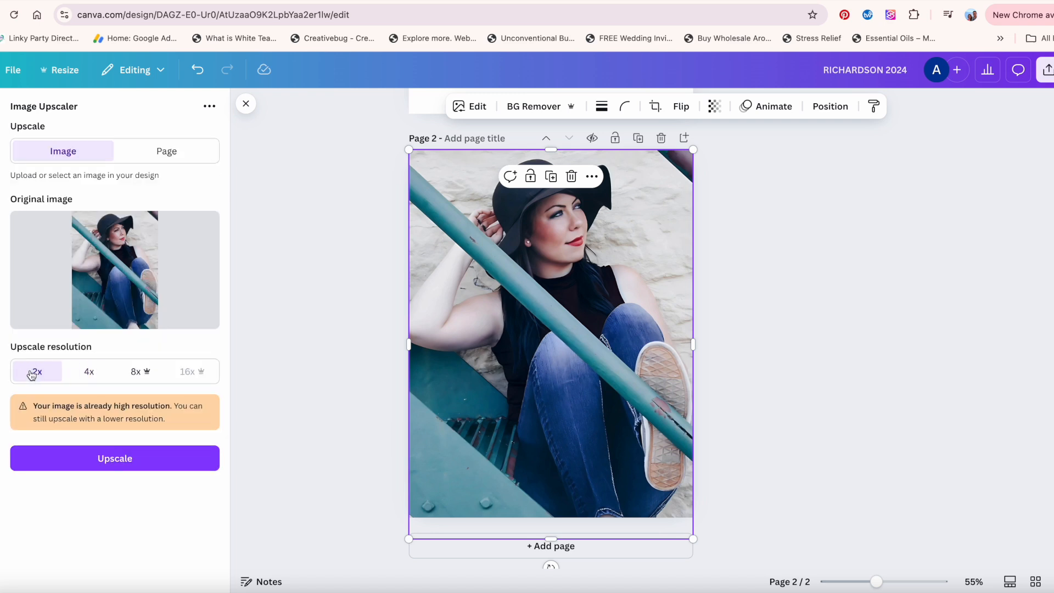
pyautogui.click(114, 465)
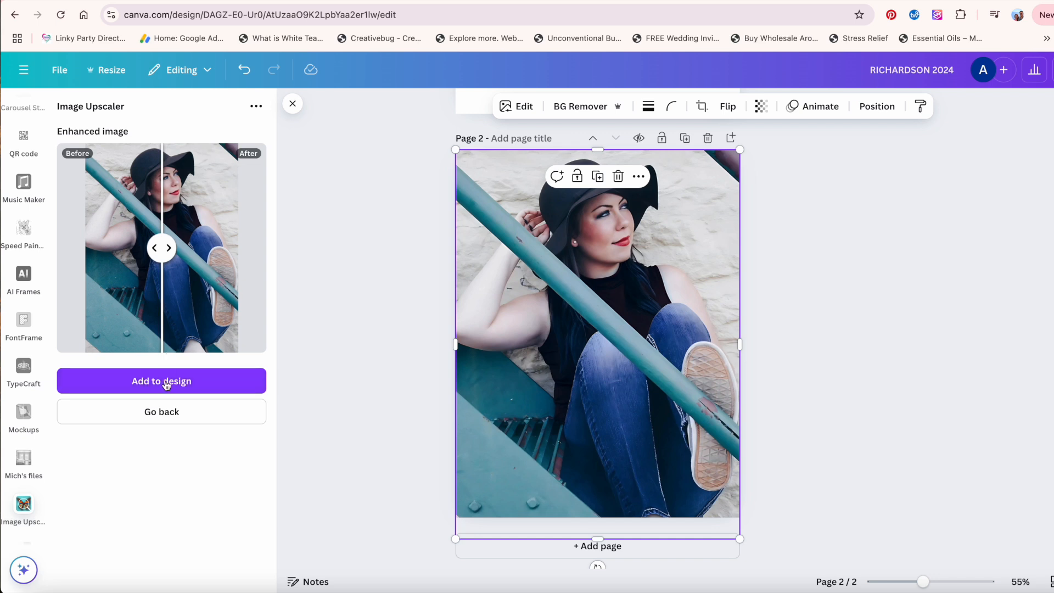
pyautogui.click(163, 387)
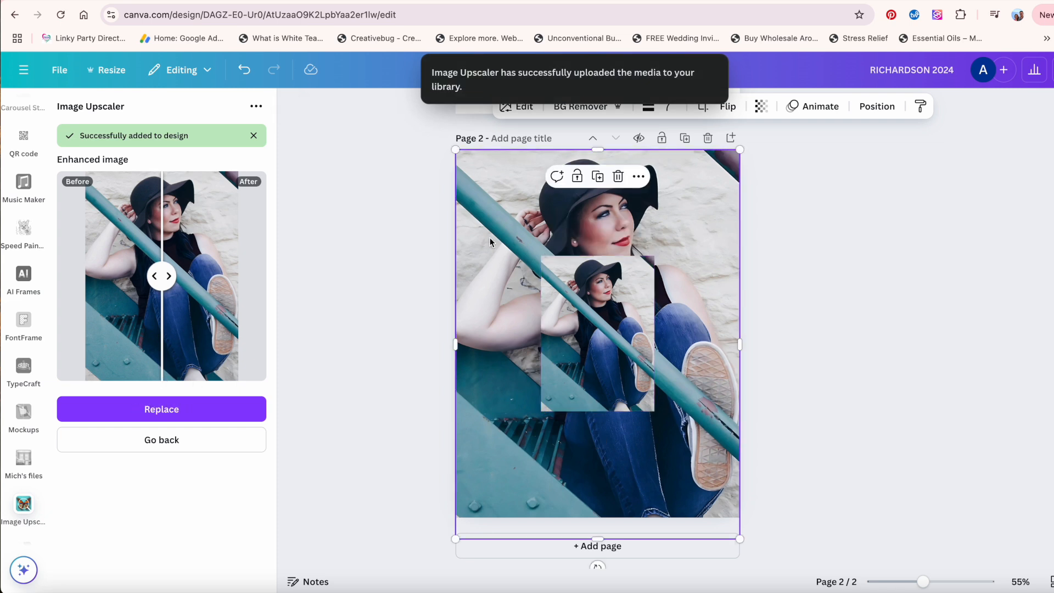
# Delete the full-page photo and enlarge the added upscaled image to fill page 2.
pyautogui.press('Delete')
pyautogui.click(565, 297)
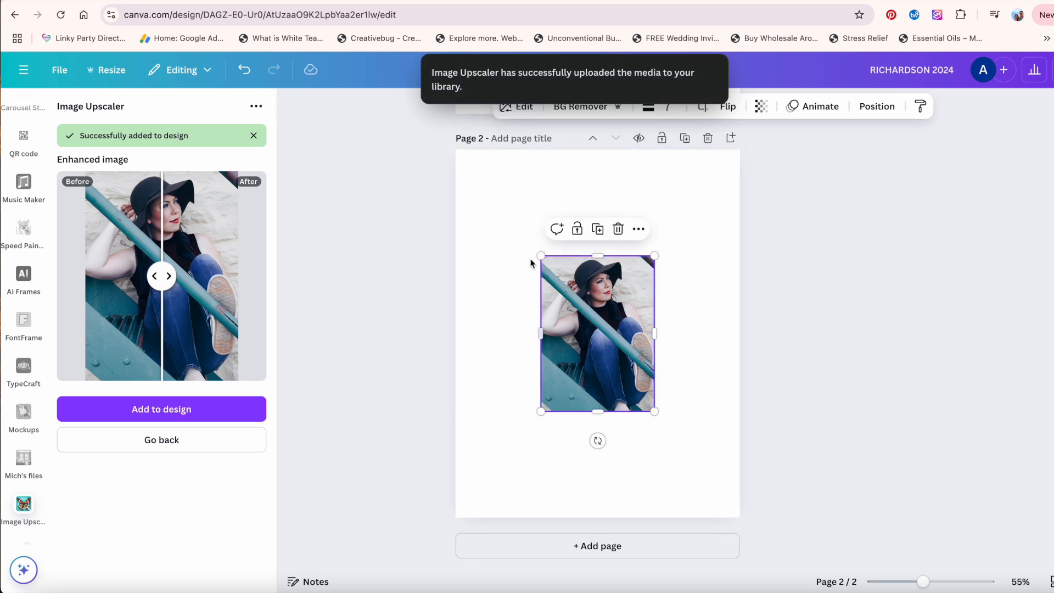
pyautogui.moveTo(541, 256); pyautogui.dragTo(463, 147)
pyautogui.moveTo(458, 140); pyautogui.dragTo(455, 138)
pyautogui.moveTo(580, 267); pyautogui.dragTo(581, 277)
pyautogui.moveTo(656, 422); pyautogui.dragTo(753, 534)
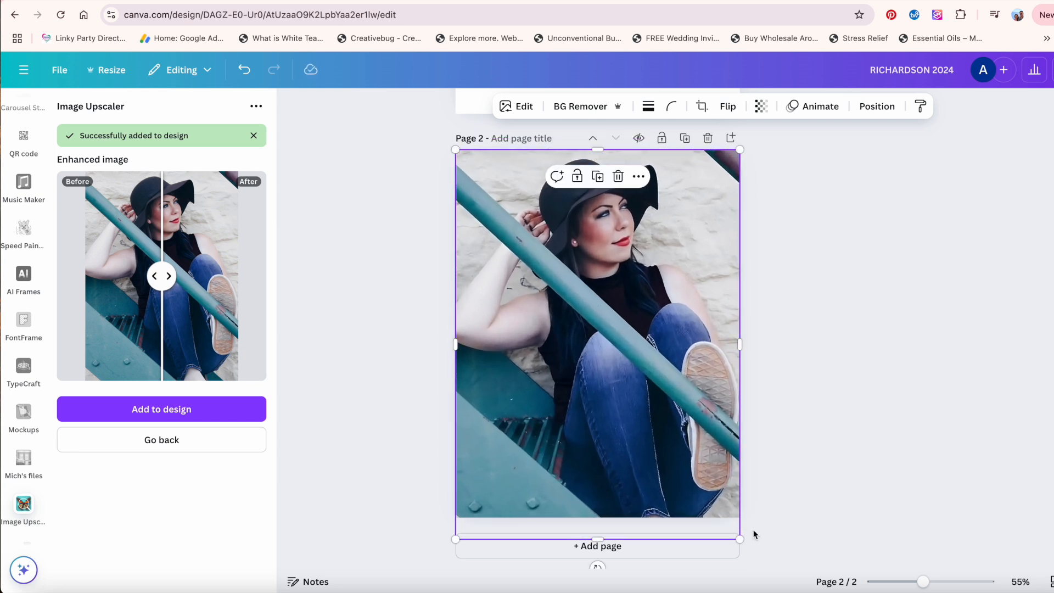
pyautogui.click(878, 415)
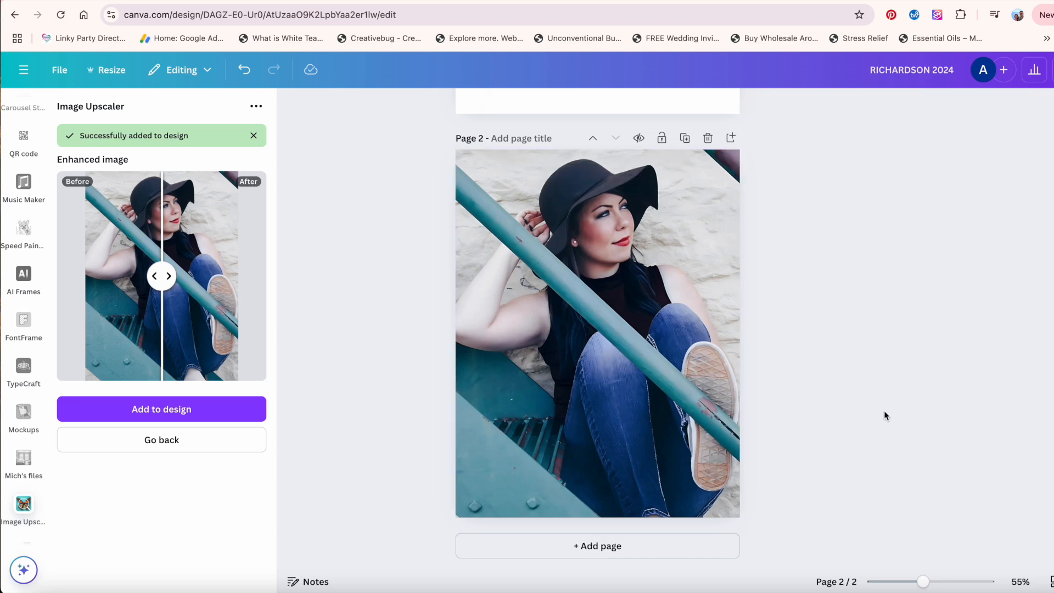
# Brush a small spot beside the neck with Magic Eraser, erase it, and undo the erase.
pyautogui.click(585, 241)
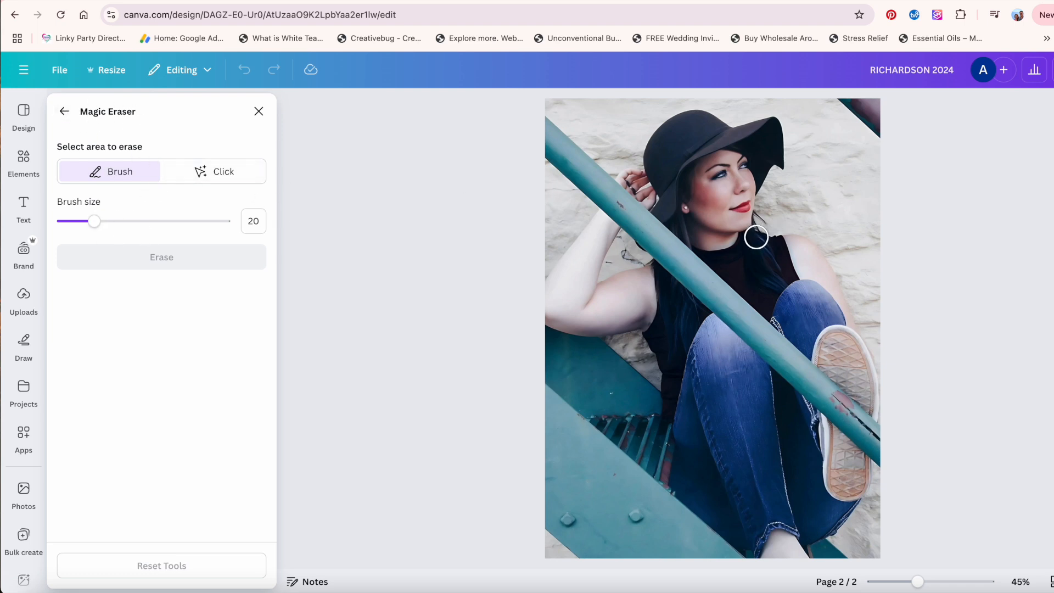
pyautogui.moveTo(769, 224); pyautogui.dragTo(764, 214)
pyautogui.click(175, 255)
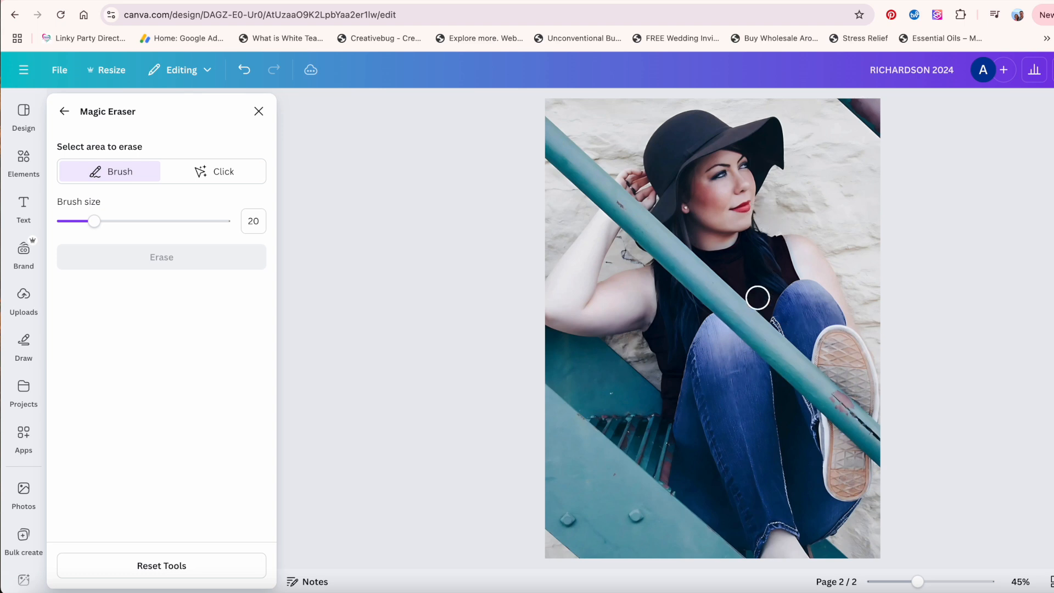
pyautogui.press('super+z')
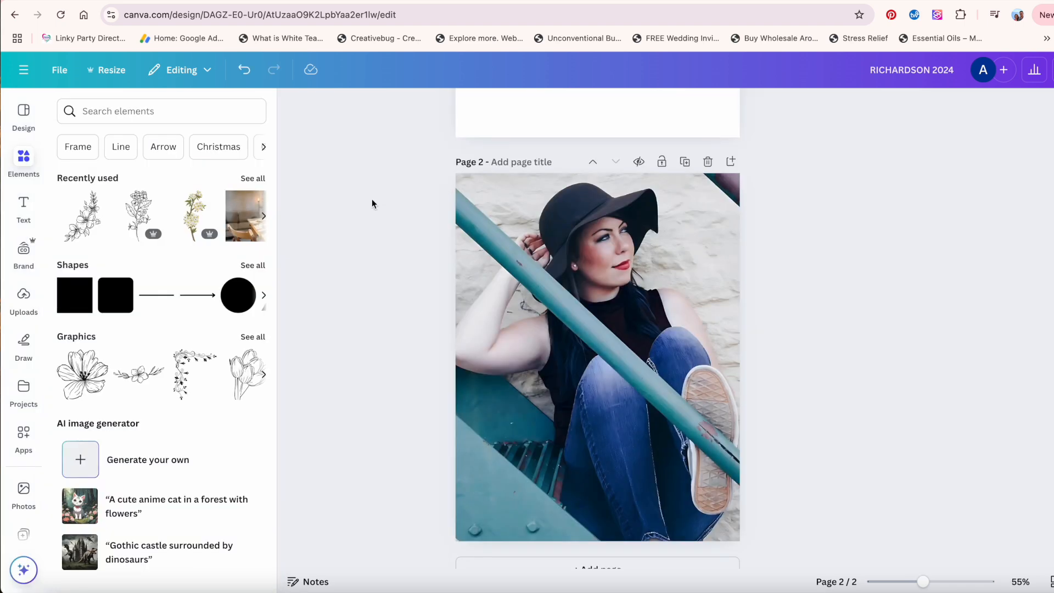